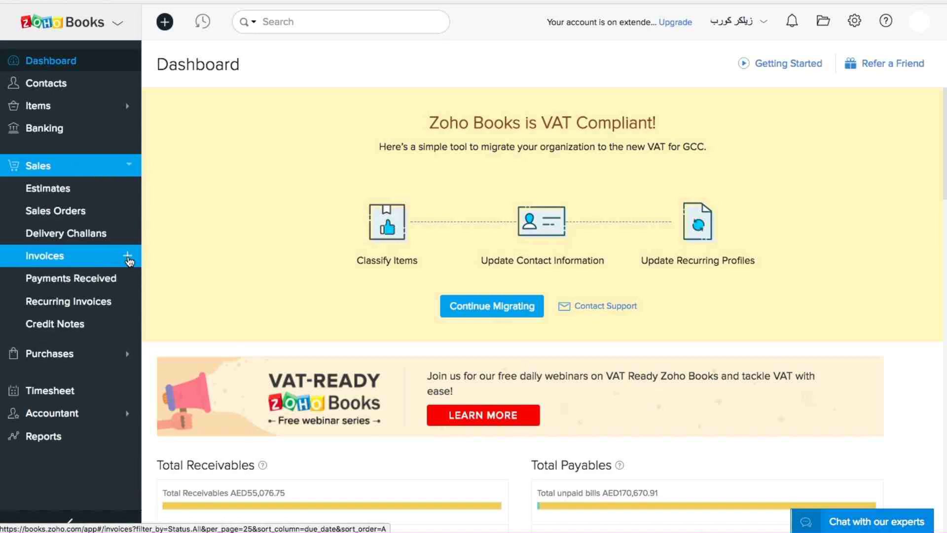
Create a new invoice for the customer, pulling in their Dubai billing address and place of supply
left_click(129, 260)
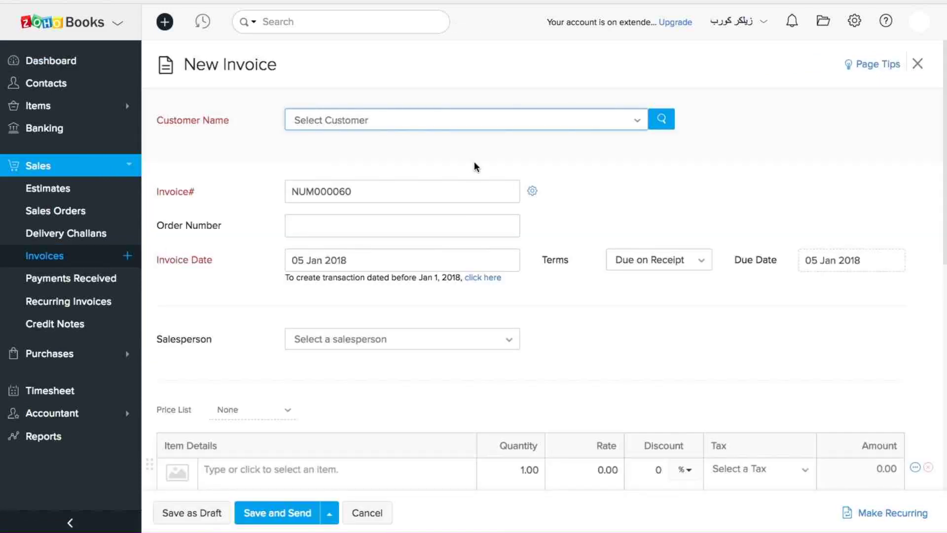
left_click(455, 128)
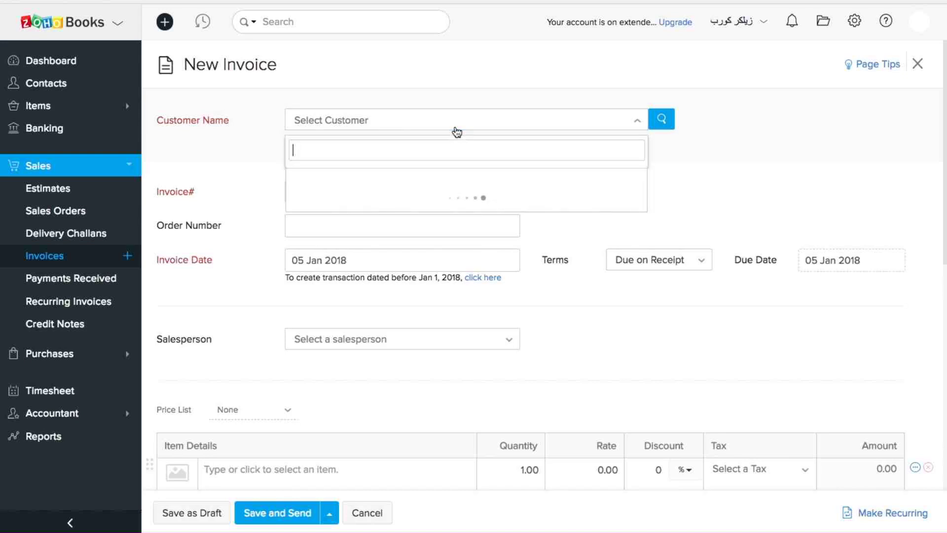
left_click(372, 216)
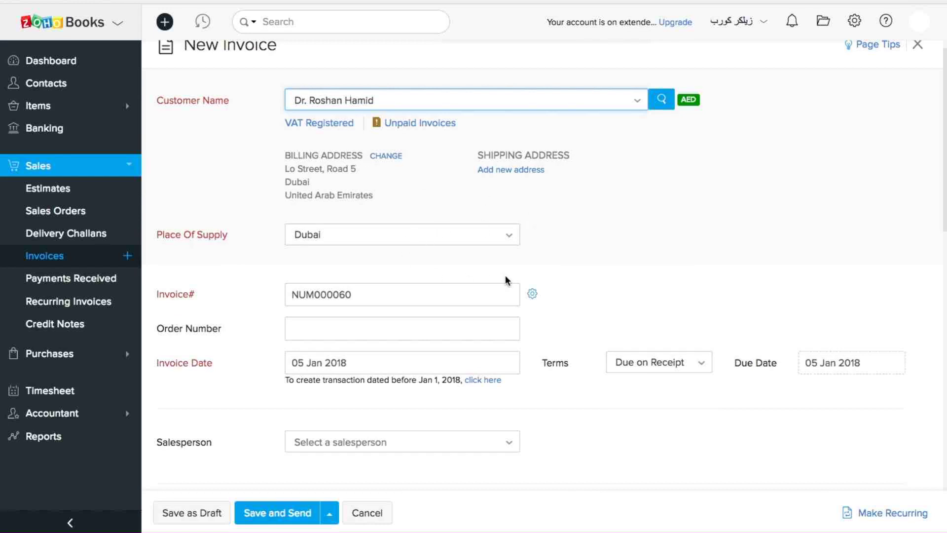
scroll(674, 282, "down", 3)
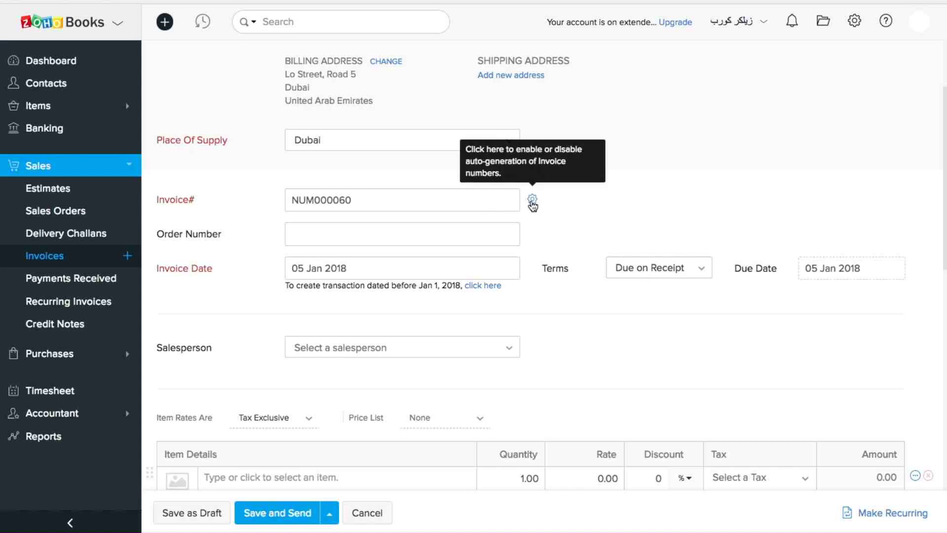
scroll(536, 206, "down", 1)
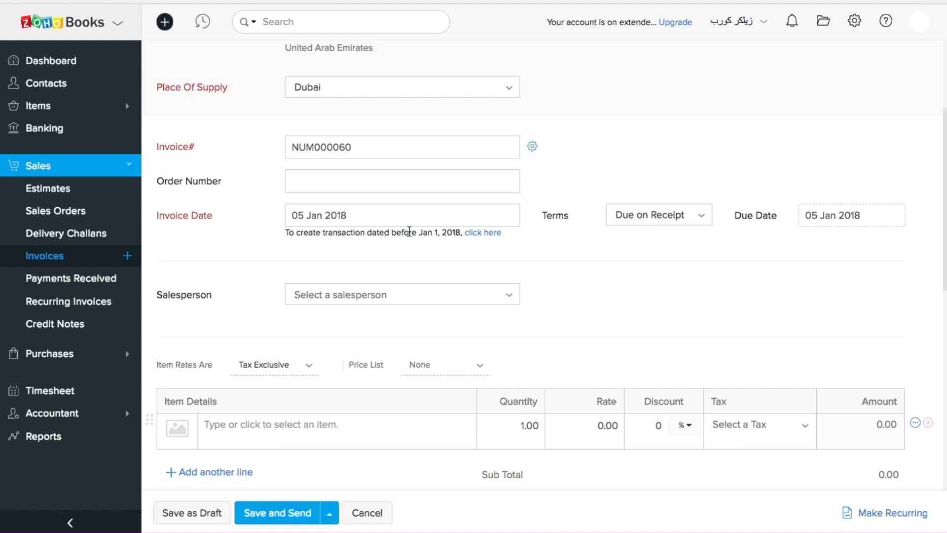
scroll(413, 217, "down", 2)
scroll(412, 218, "down", 2)
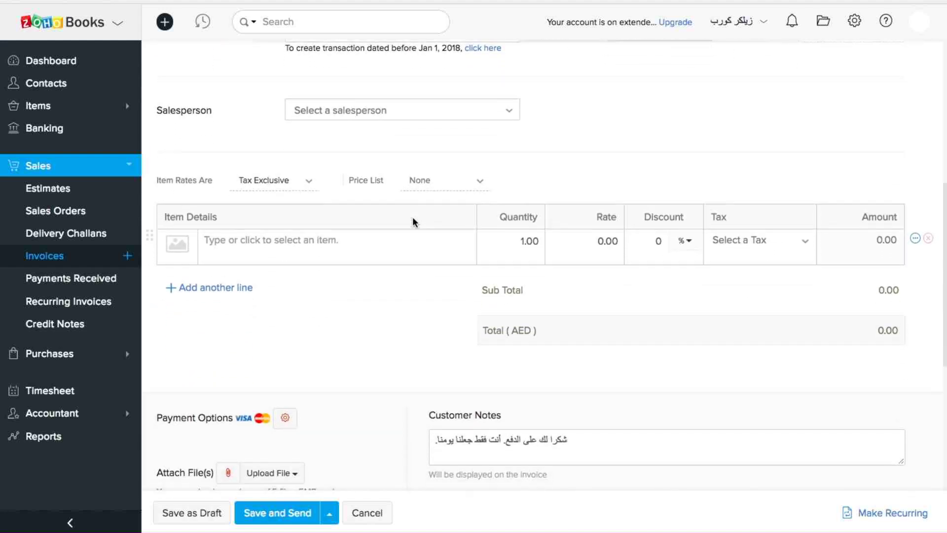
Add a Laptop covers line at rate 150 and give it a flat 10 AED discount
left_click(285, 234)
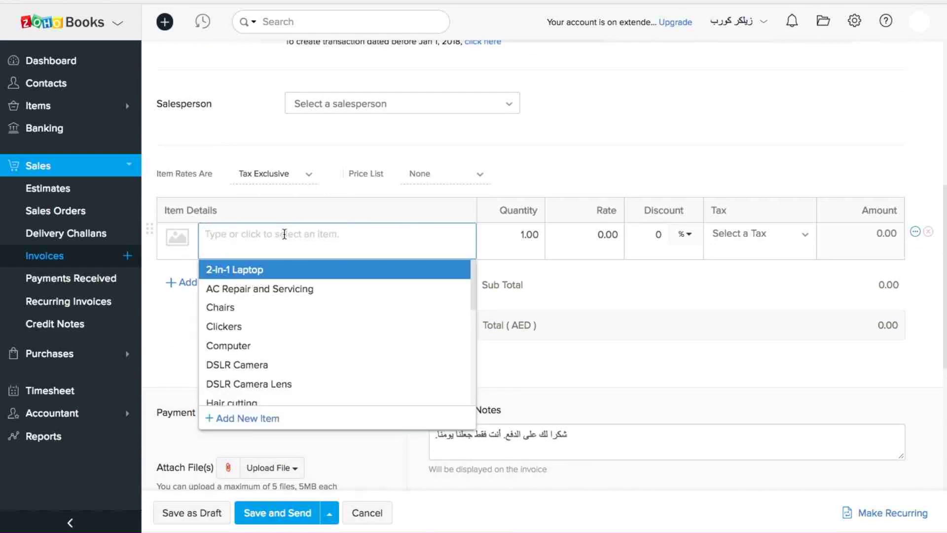
type("lap")
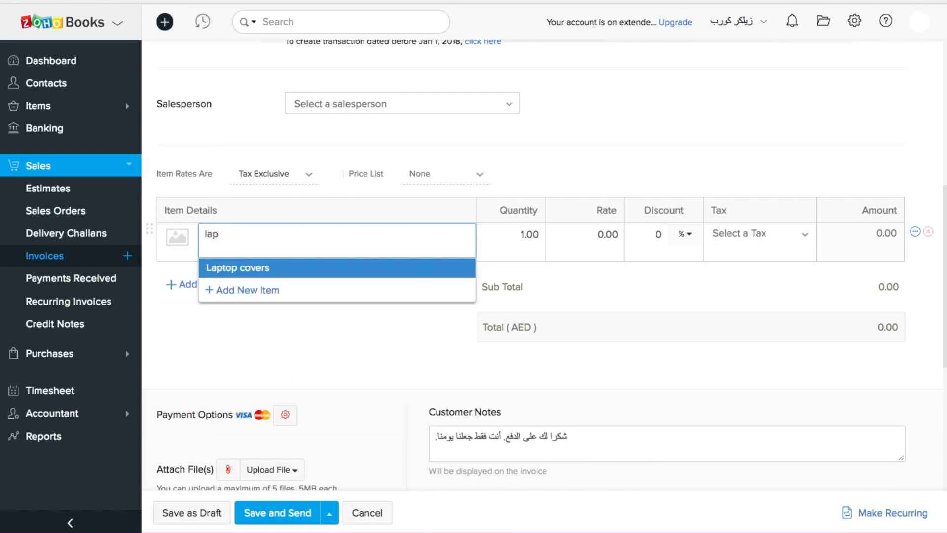
left_click(271, 267)
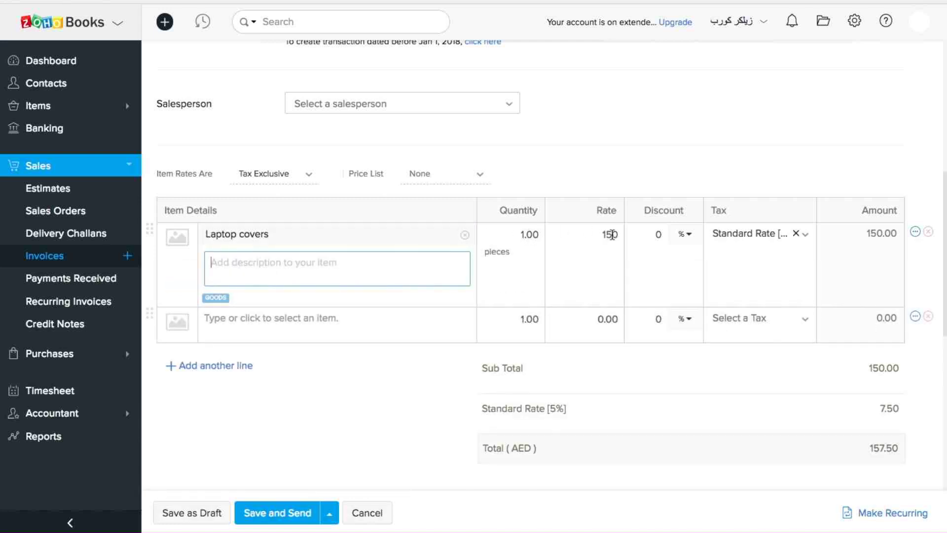
left_click(684, 242)
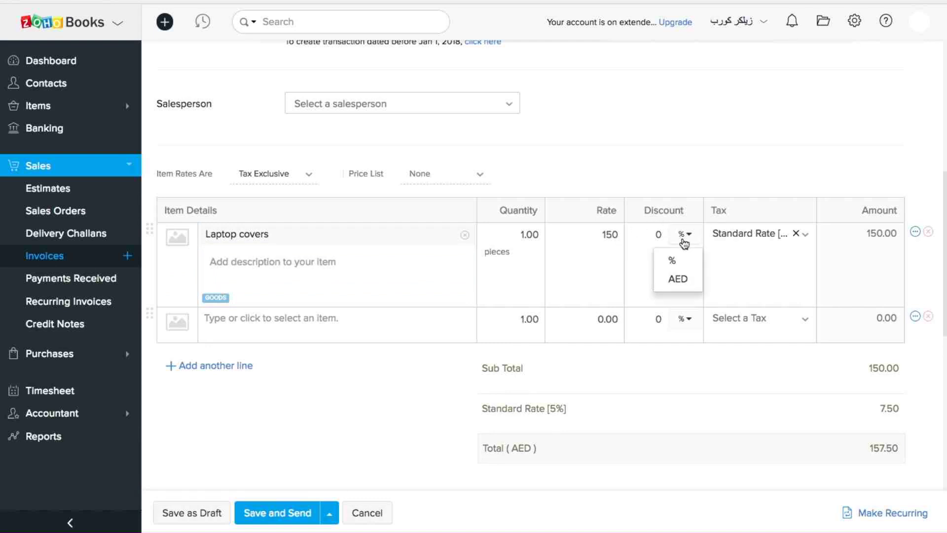
left_click(678, 280)
left_click(656, 234)
key("BackSpace")
type("10")
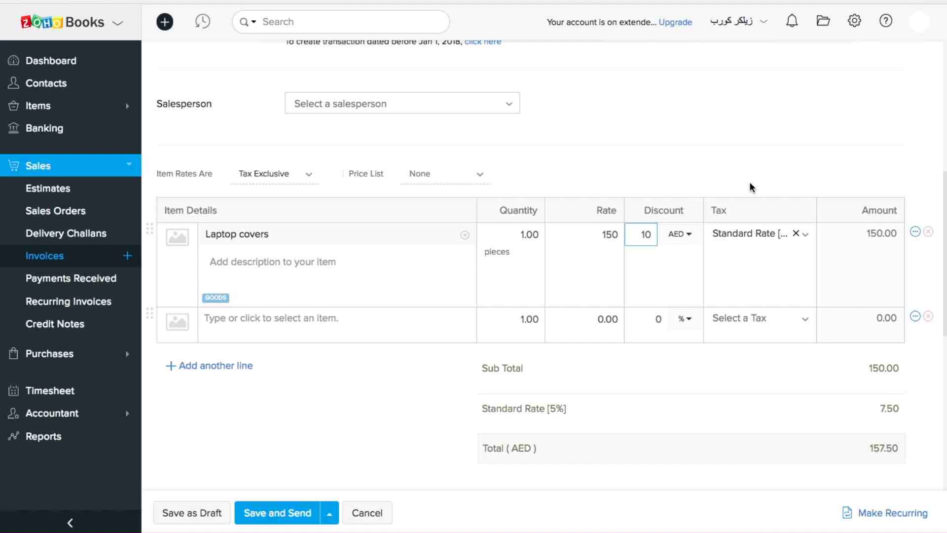
Recalculate so the line reads 140.00 and the total 147.00 AED with 7.00 VAT
left_click(766, 170)
scroll(779, 148, "down", 1)
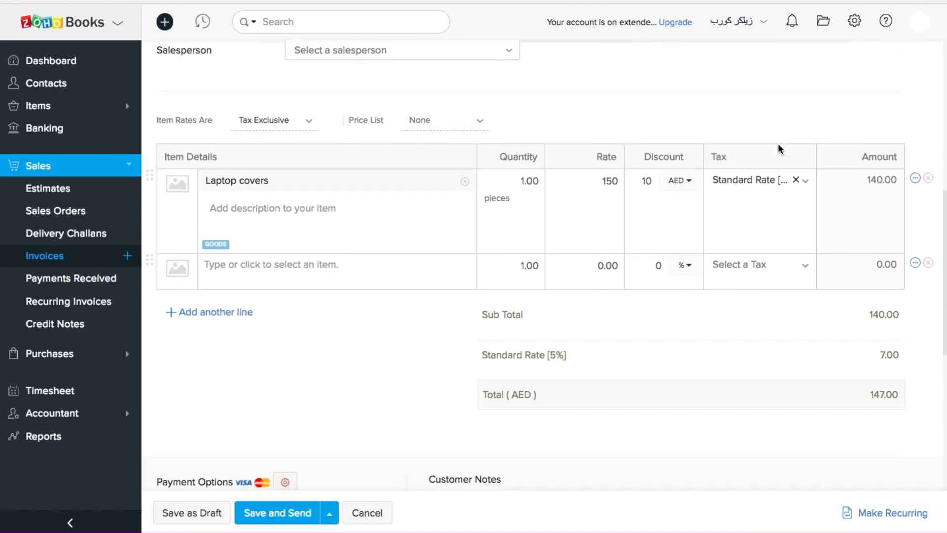
scroll(778, 151, "down", 1)
scroll(680, 302, "down", 1)
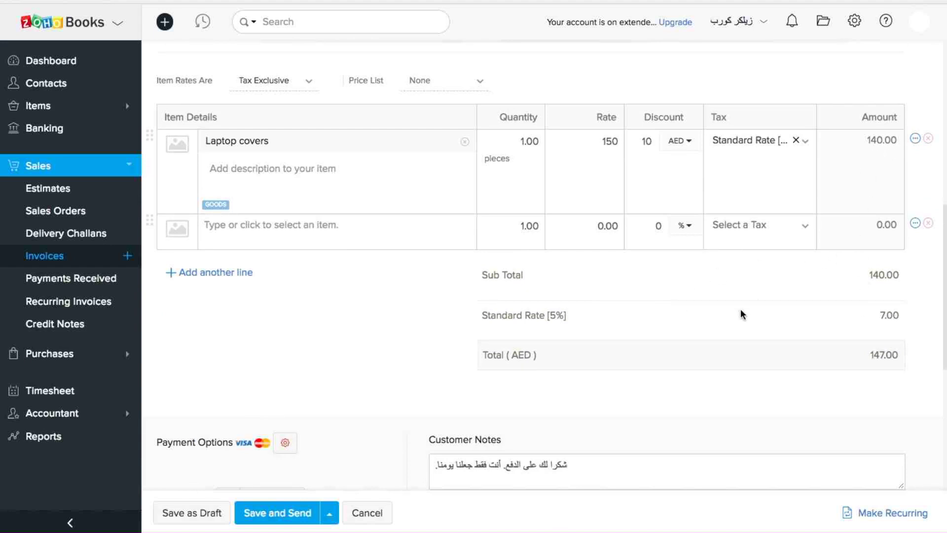
scroll(741, 310, "down", 3)
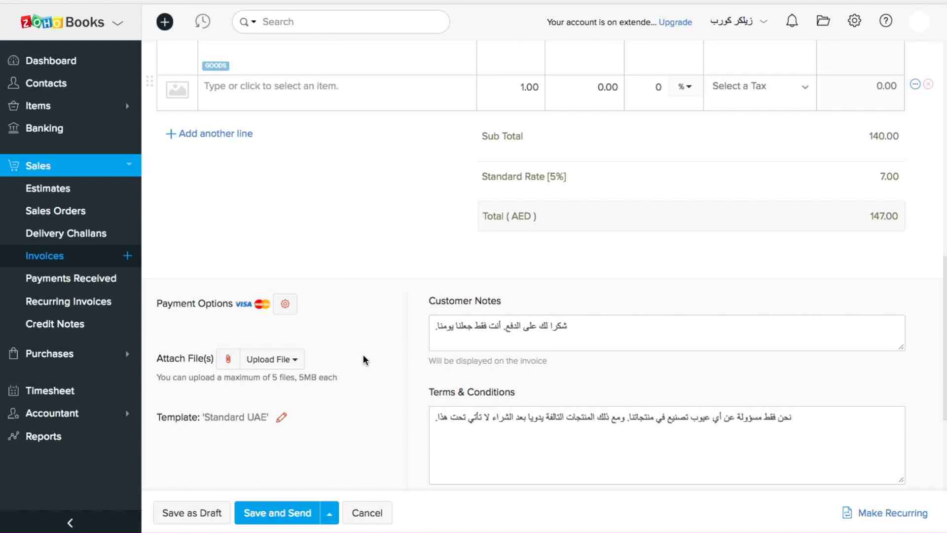
scroll(364, 360, "down", 3)
scroll(365, 359, "up", 1)
scroll(364, 359, "down", 1)
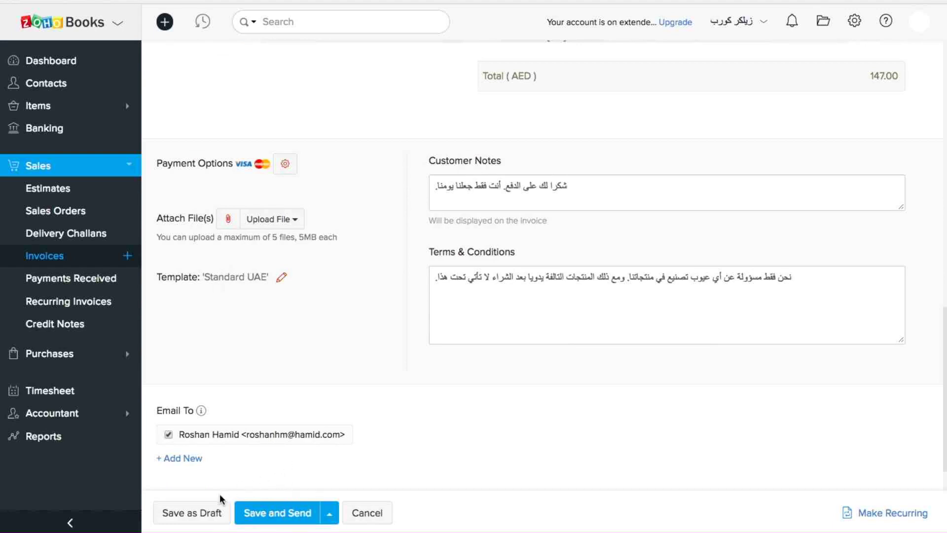
Save the invoice as draft NUM000060 and review the tax invoice showing AED147.00 due
left_click(205, 516)
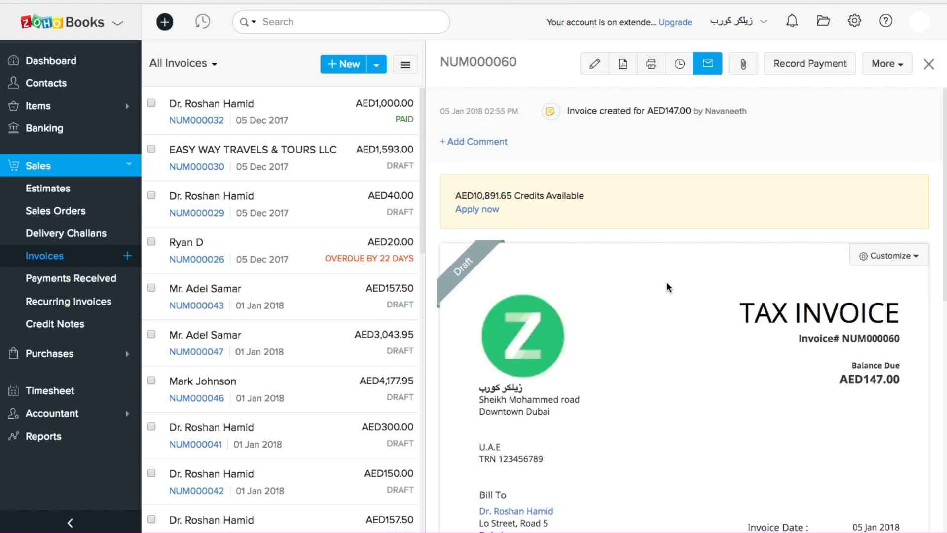
scroll(667, 287, "down", 3)
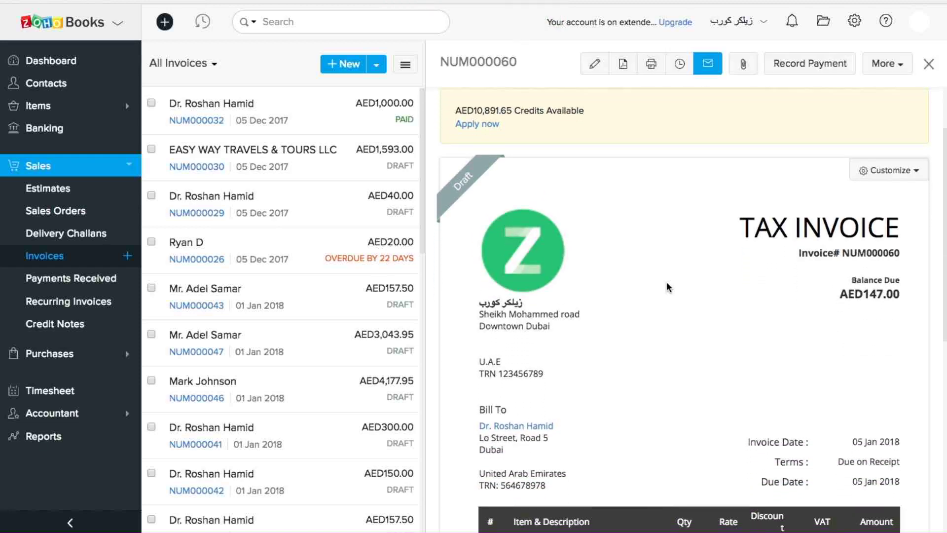
scroll(819, 252, "down", 2)
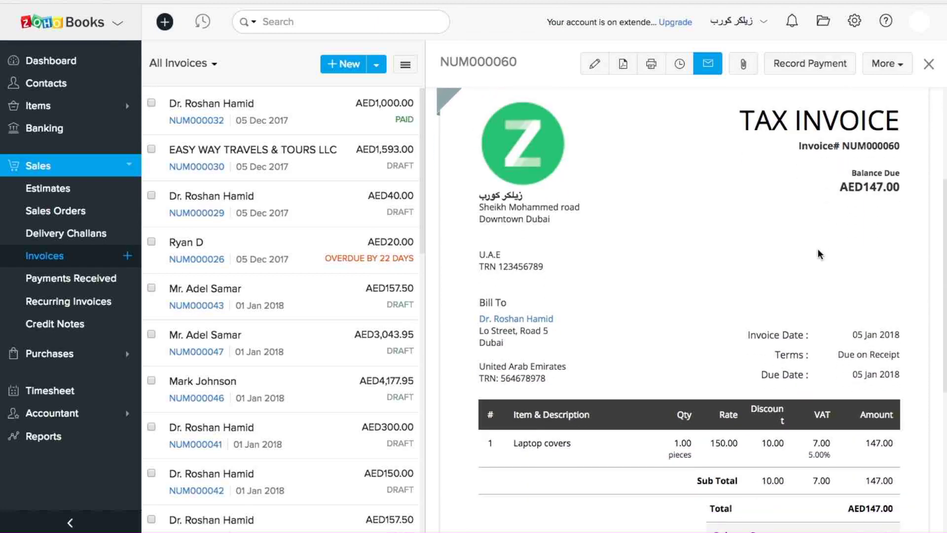
scroll(819, 286, "down", 3)
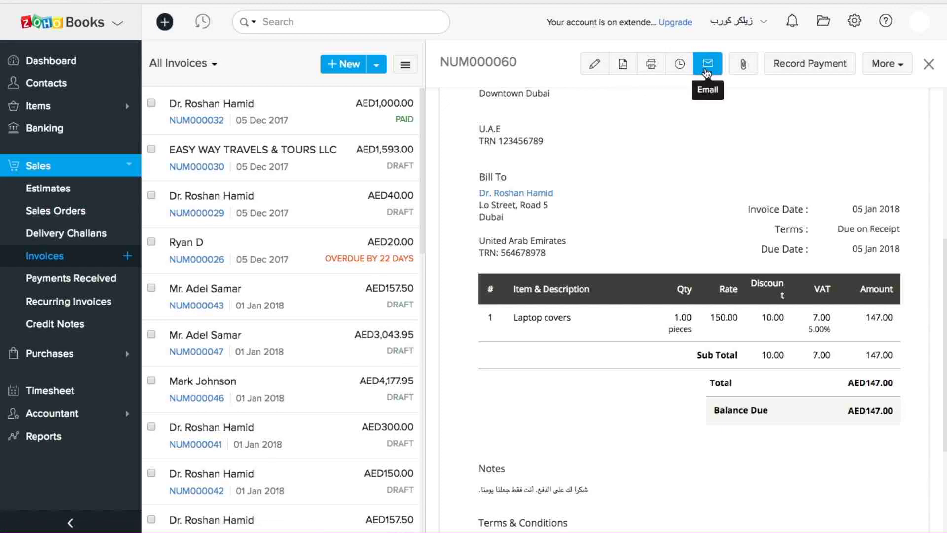
Mark invoice NUM000060 as sent
left_click(883, 64)
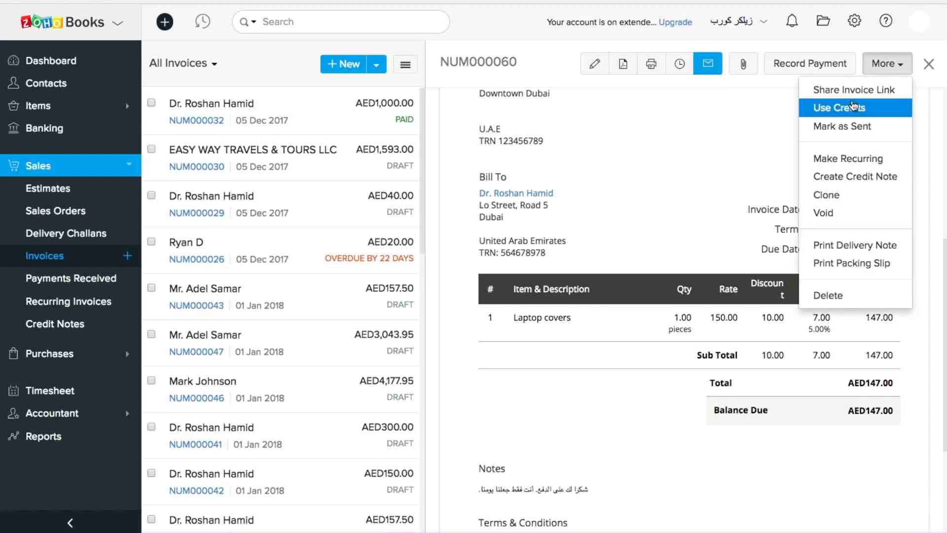
left_click(841, 127)
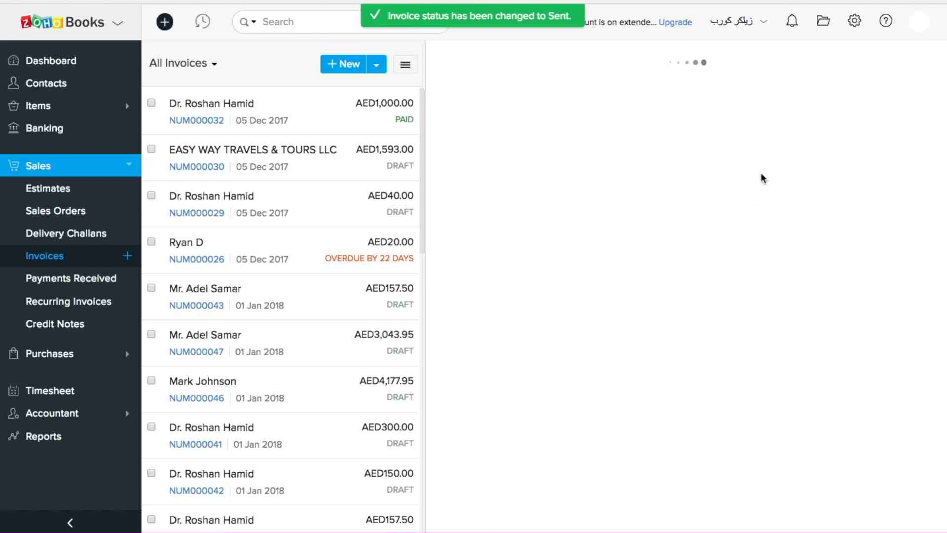
scroll(725, 272, "down", 4)
scroll(726, 274, "down", 7)
scroll(725, 275, "up", 11)
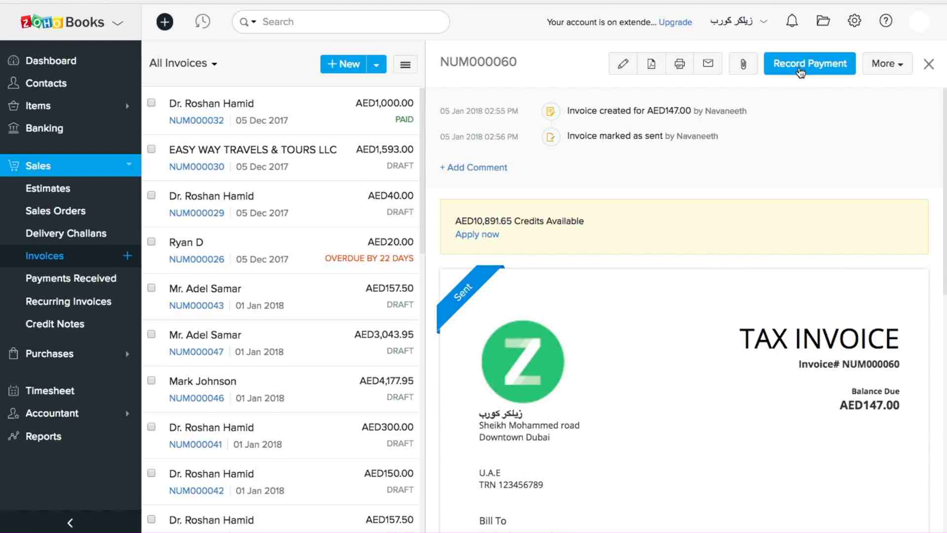
Record the full 147 AED payment so the invoice shows Paid with AED0.00 due
left_click(799, 70)
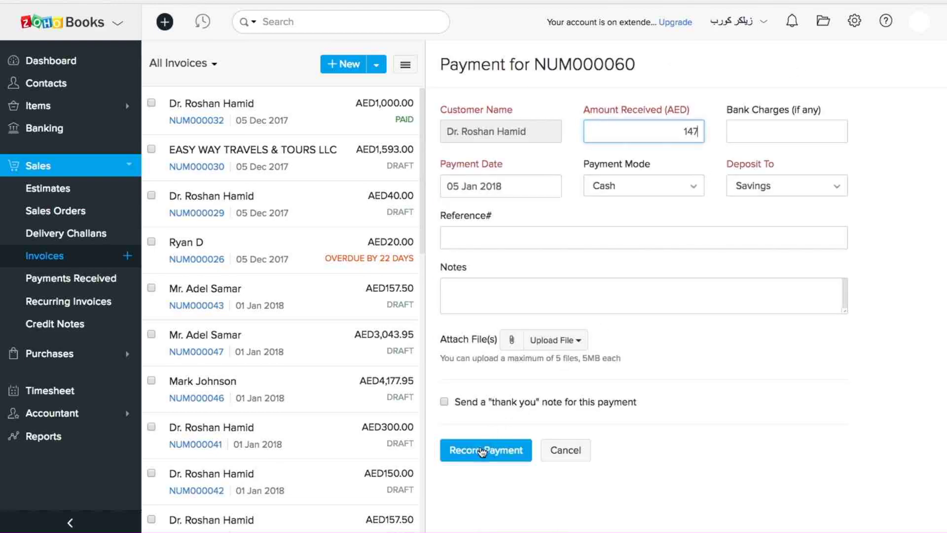
left_click(478, 451)
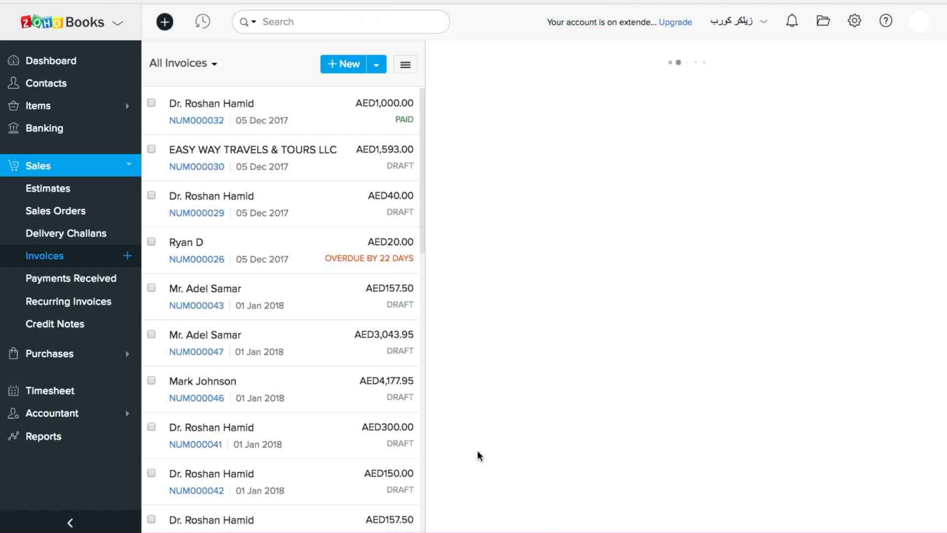
scroll(732, 411, "down", 4)
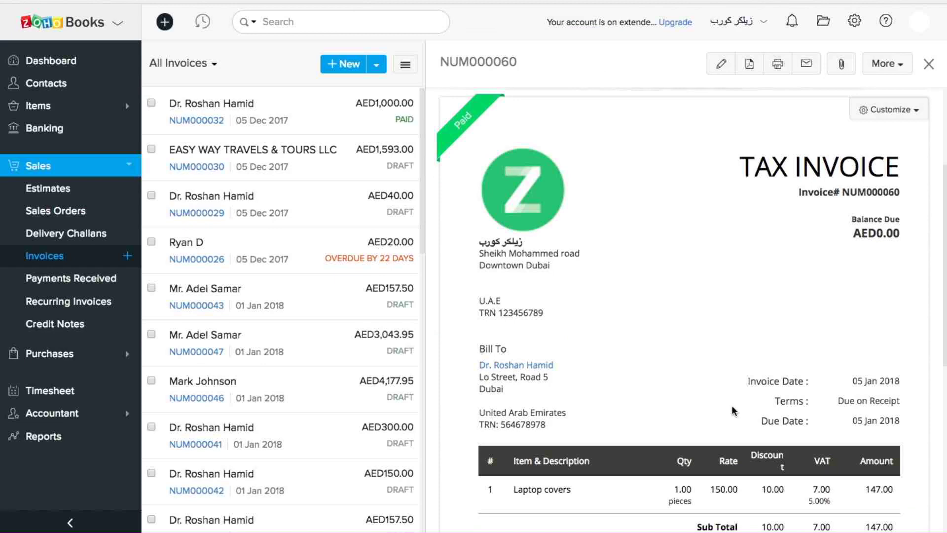
scroll(733, 410, "down", 1)
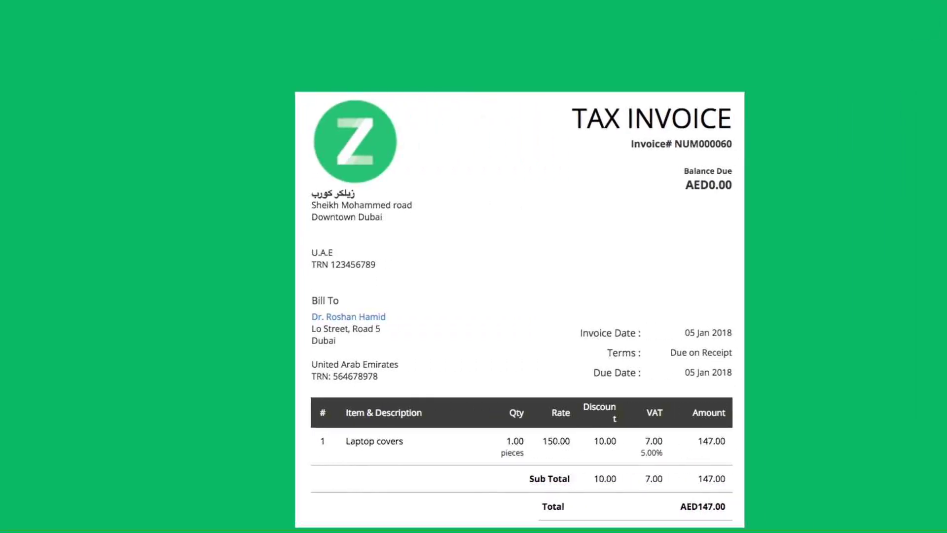